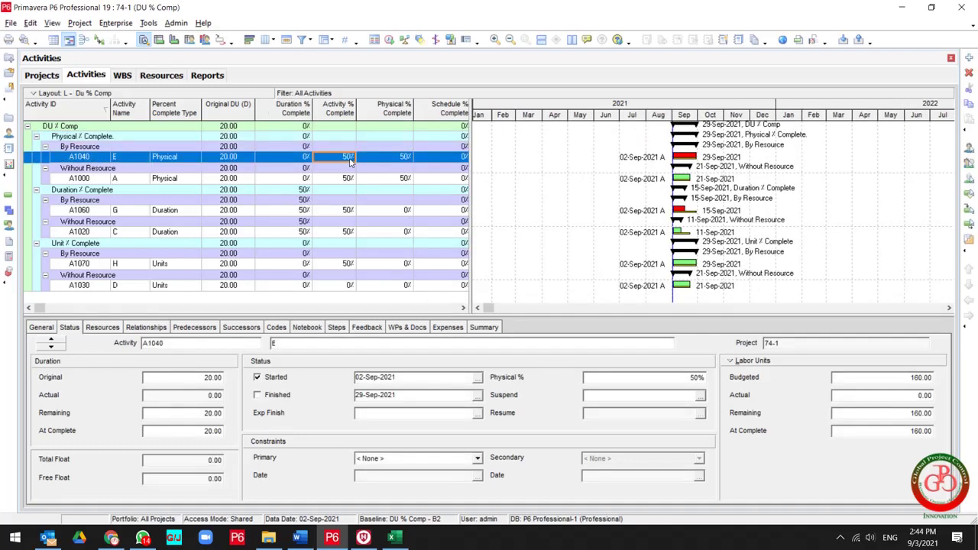
Enter 0% Activity % Complete on A1040 and fill it down through A1030
click(350, 160)
text(0)
key(Return)
shift+click(346, 287)
right_click(346, 287)
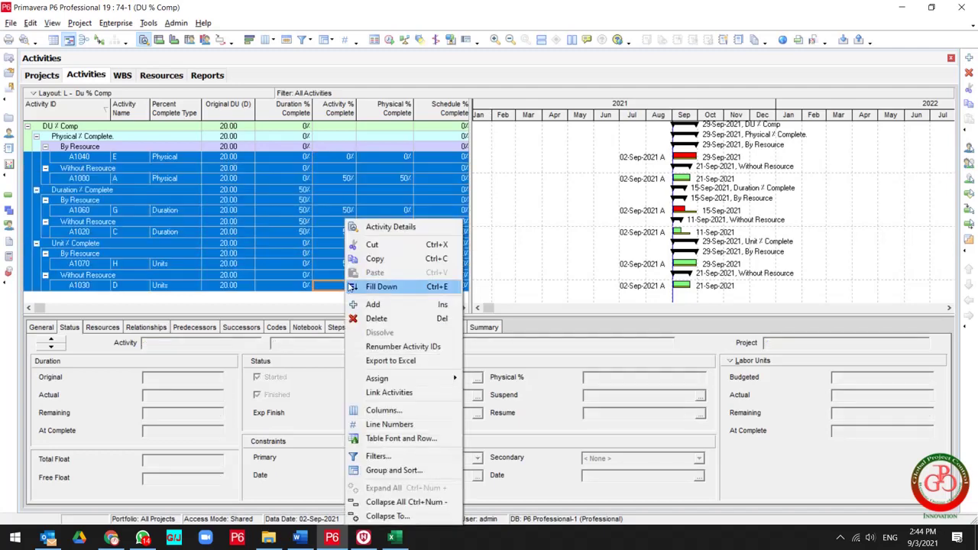
click(369, 288)
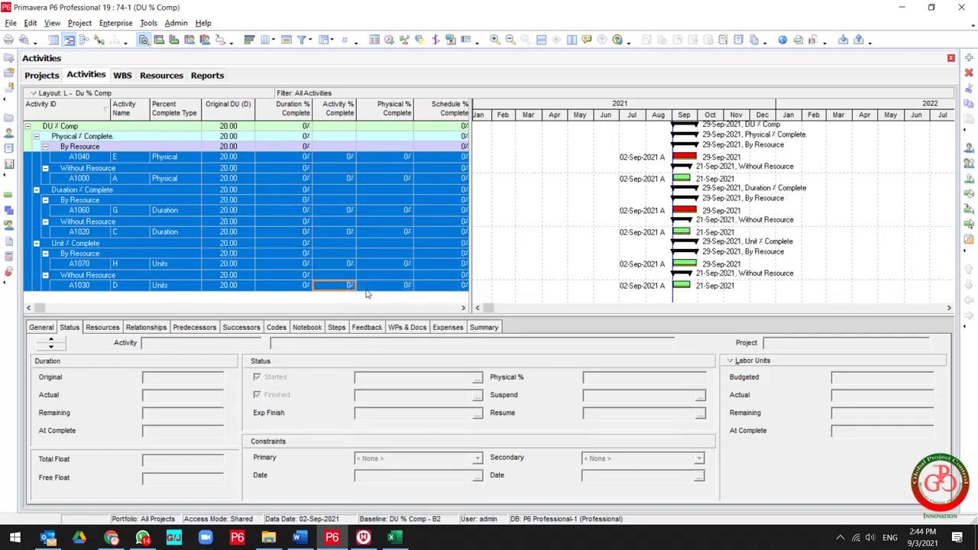
Select A1040 alone and check that its General details show the Physical complete type
click(334, 167)
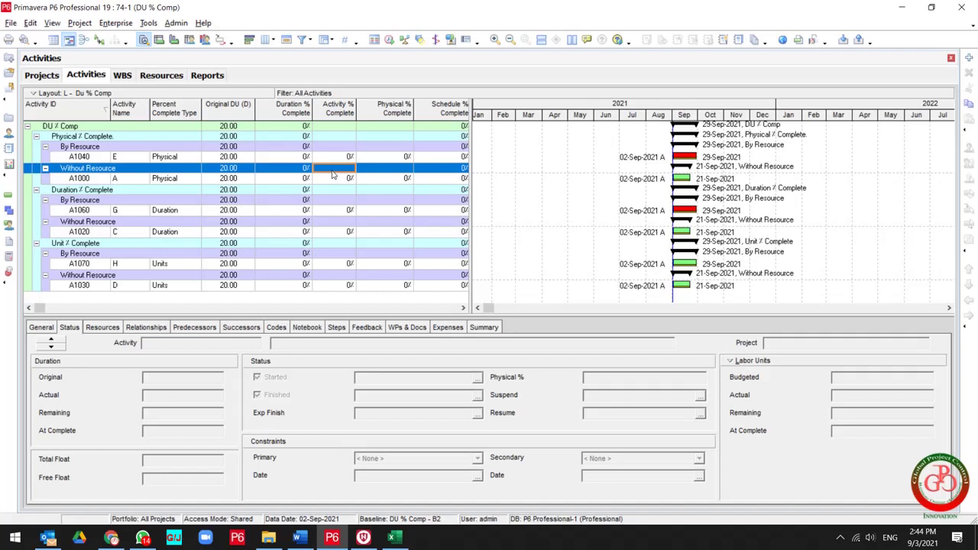
click(321, 158)
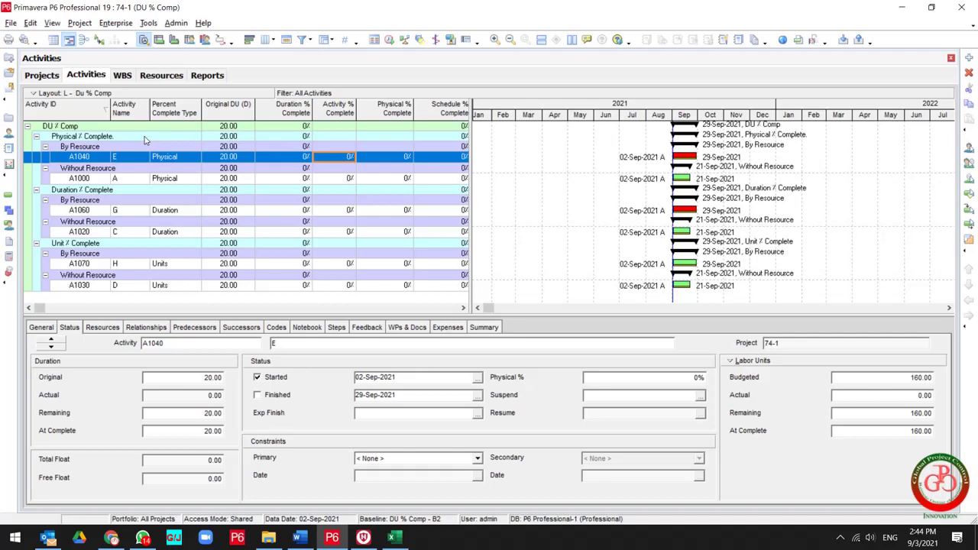
click(51, 328)
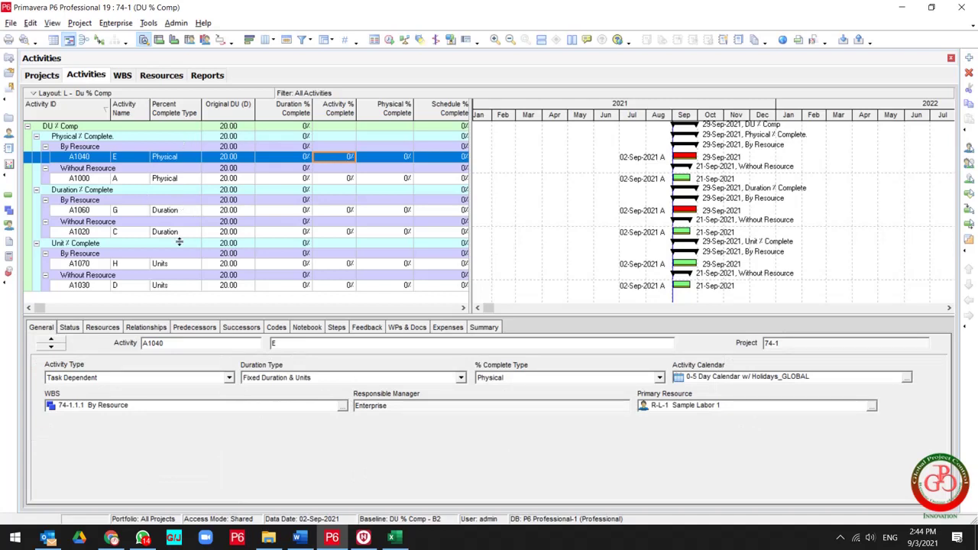
Set A1040's Physical % Complete to 50% on the Status tab
click(69, 328)
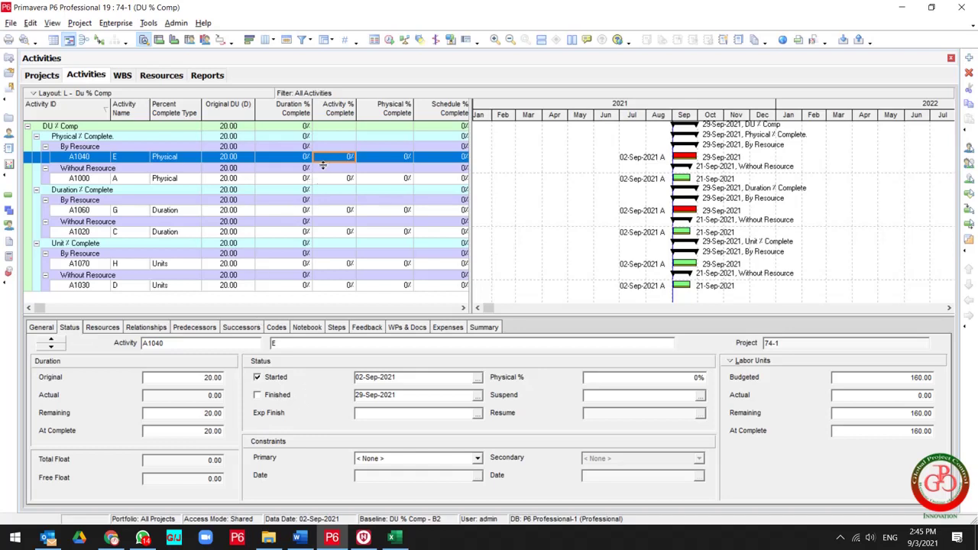
click(622, 378)
text(5)
key(Return)
Fill A1040's 50% down to the activities through A1030
click(334, 160)
shift+click(334, 286)
right_click(337, 289)
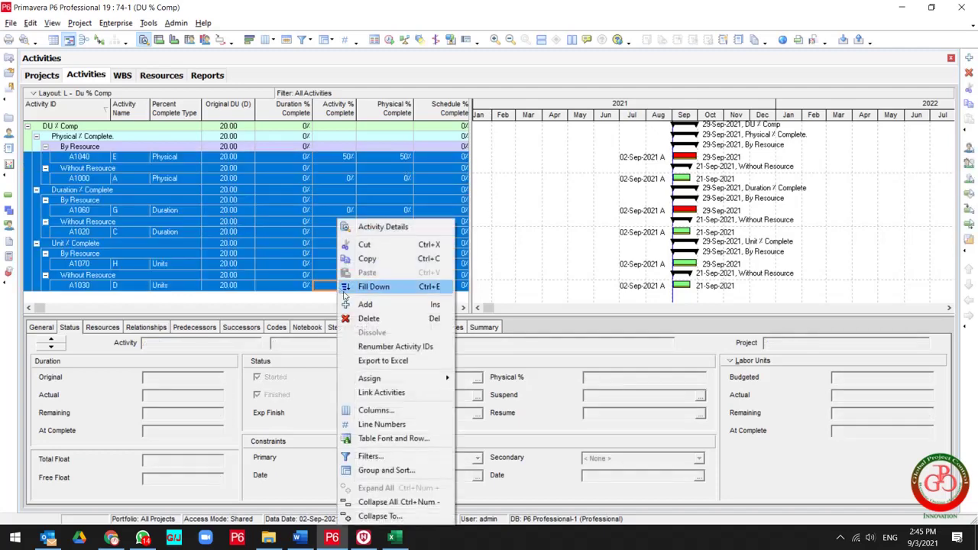
click(359, 288)
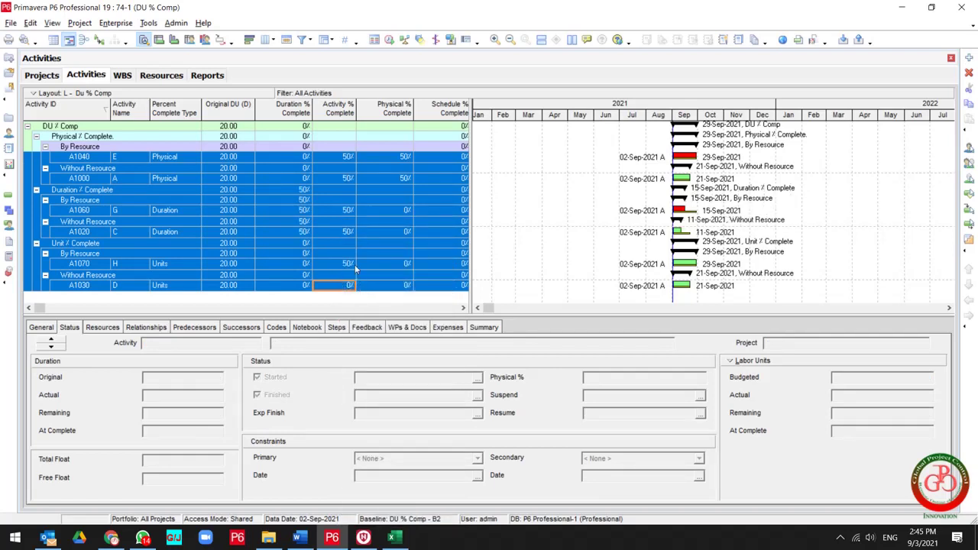
click(332, 158)
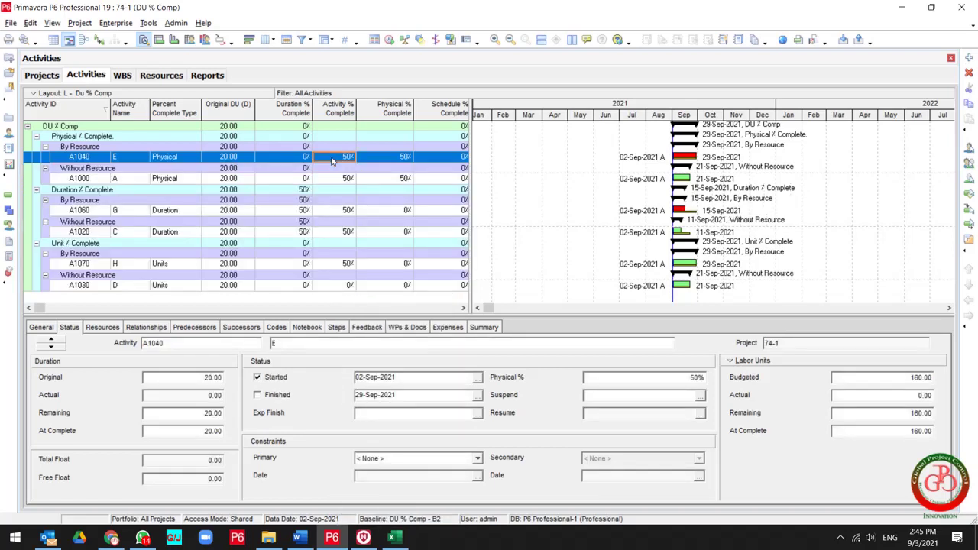
click(336, 150)
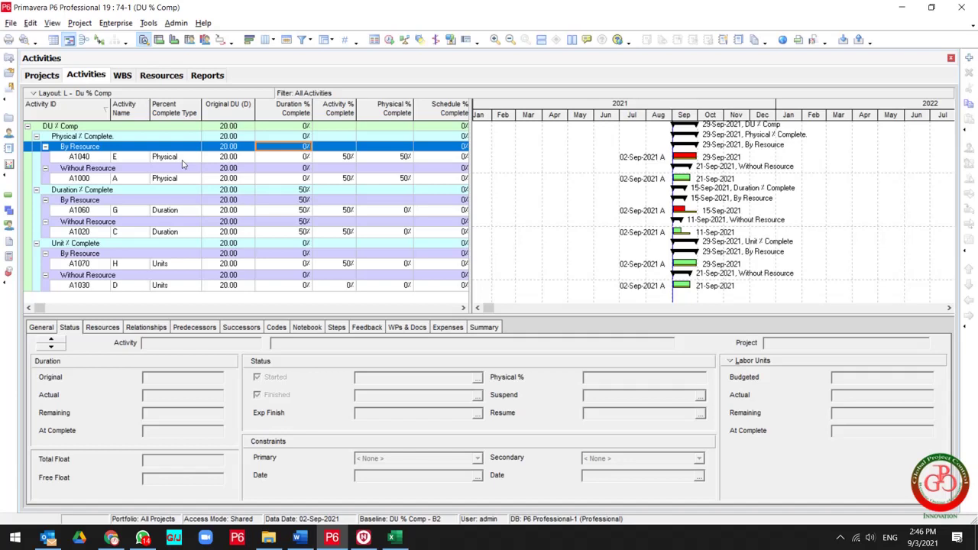
Inspect the Status values of A1040, A1000, Duration-type A1060 and Units-type A1070
click(333, 159)
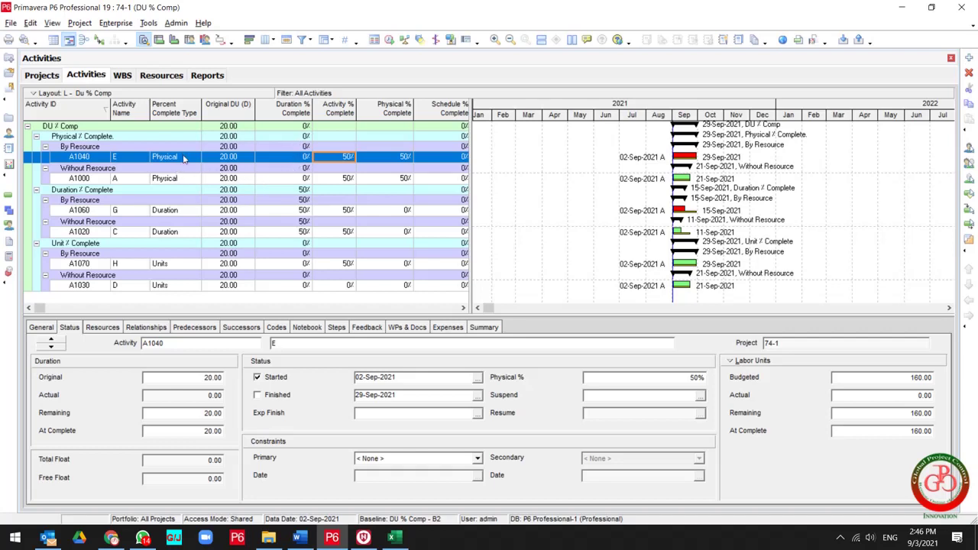
click(184, 181)
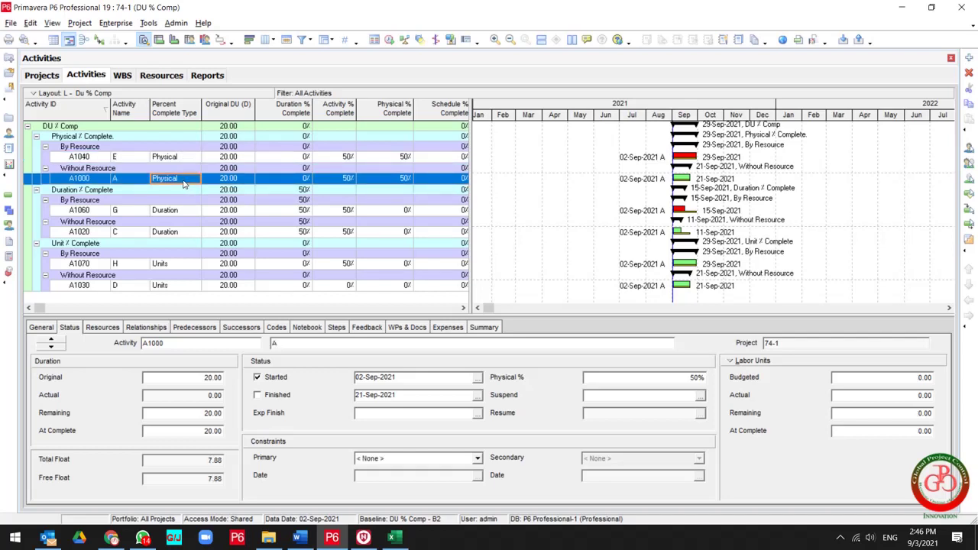
click(122, 194)
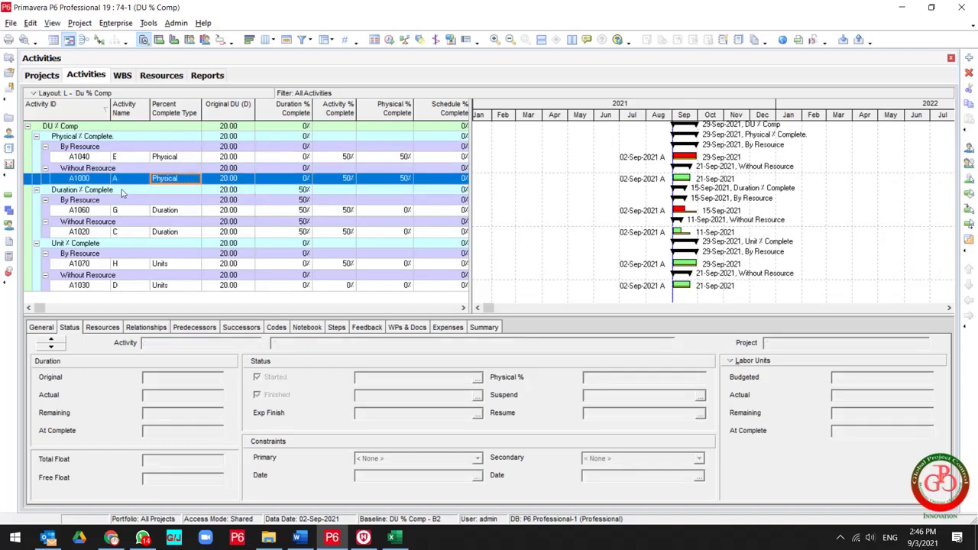
click(331, 200)
click(330, 211)
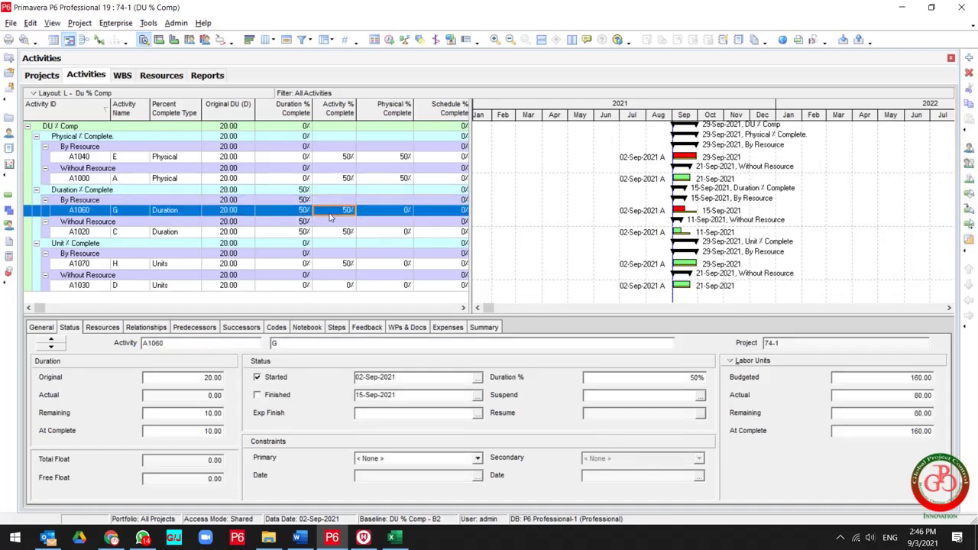
click(660, 376)
click(326, 244)
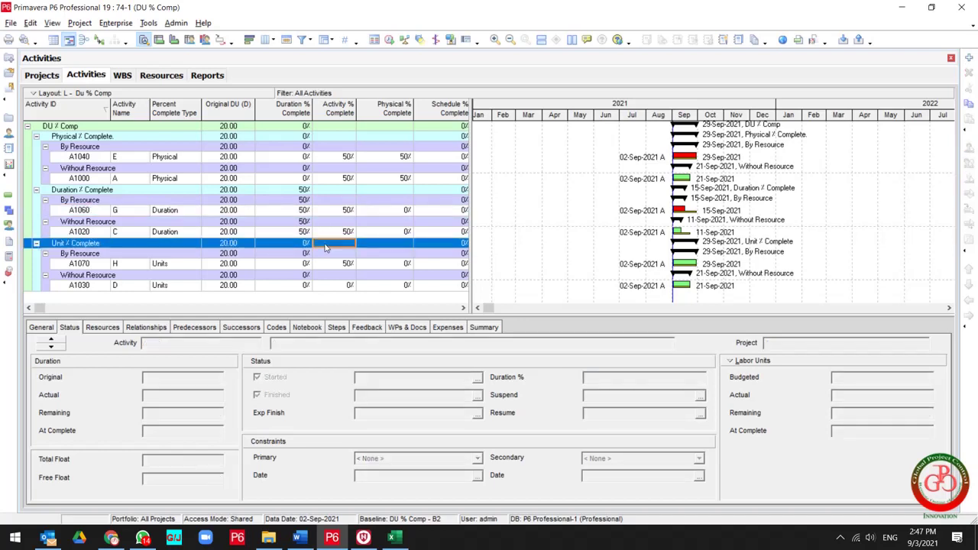
click(327, 264)
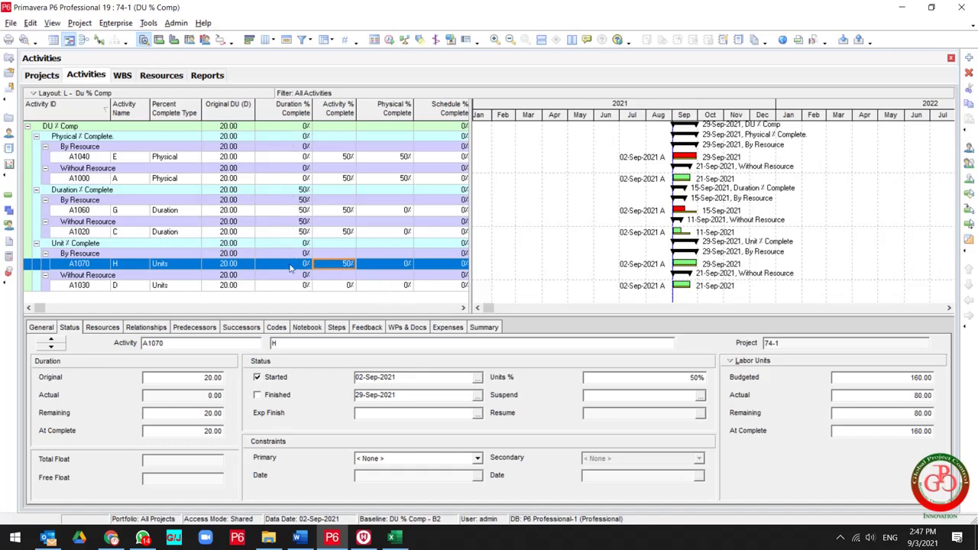
Reschedule the project (F9) with Current Data Date 12-Sep-2021
key(F9)
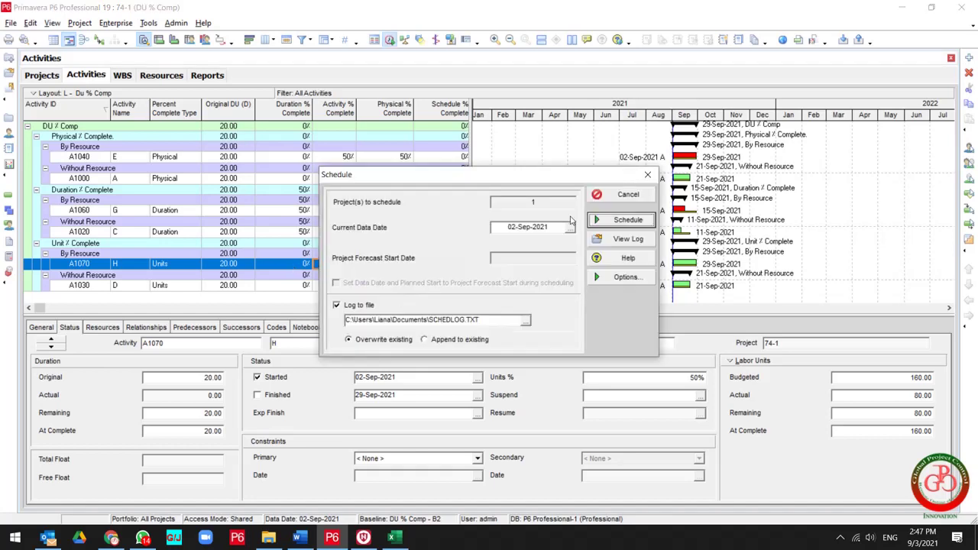
click(572, 227)
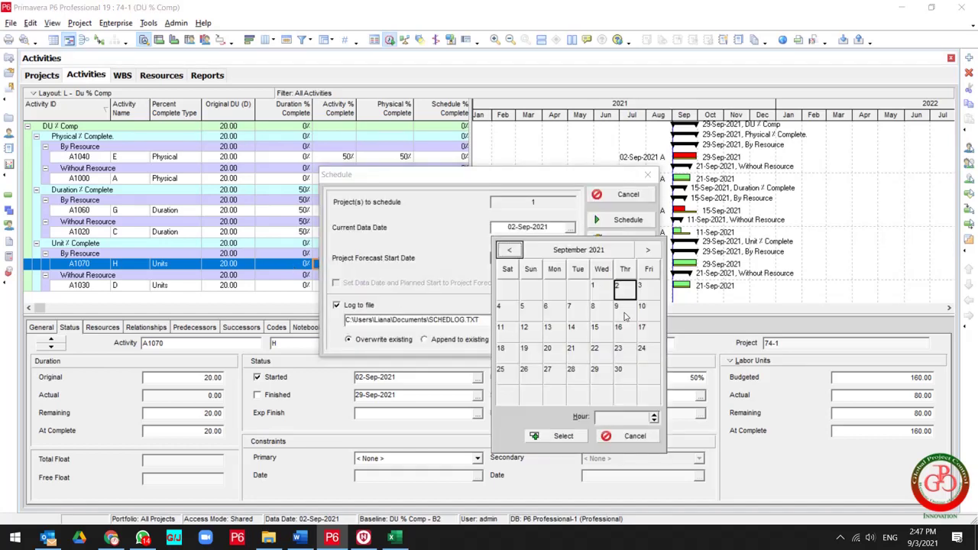
click(532, 335)
click(563, 435)
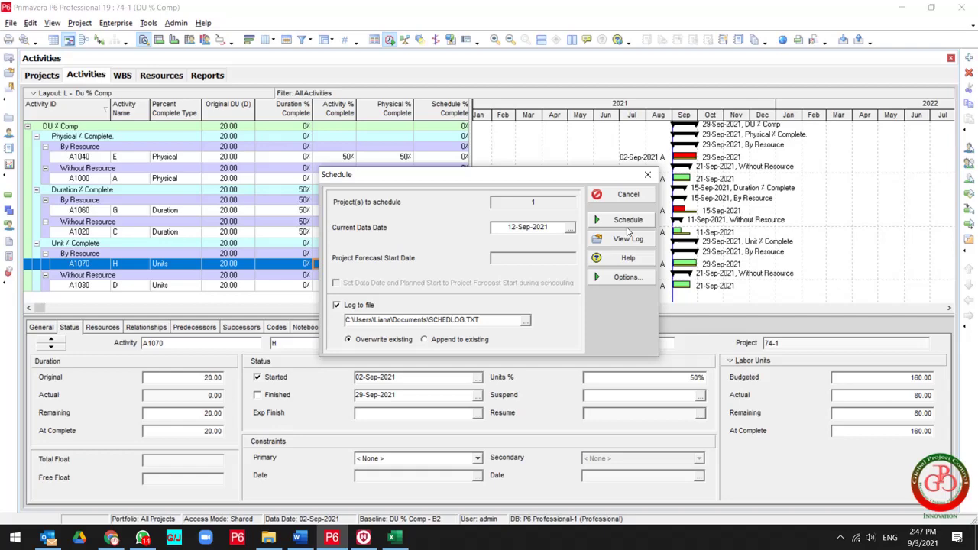
click(635, 227)
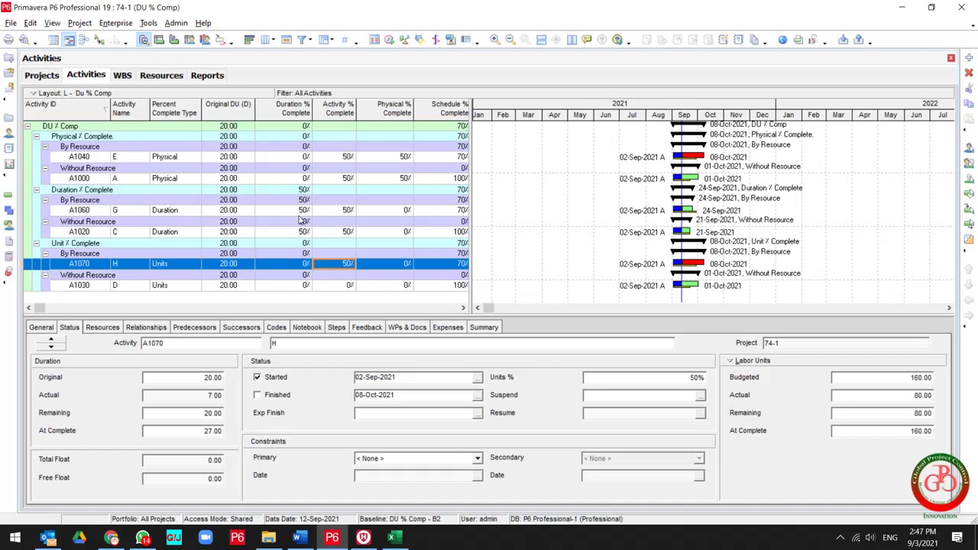
Change A1070's remaining duration to 10 days, bringing its Duration % Complete to 50%
click(283, 267)
double_click(186, 414)
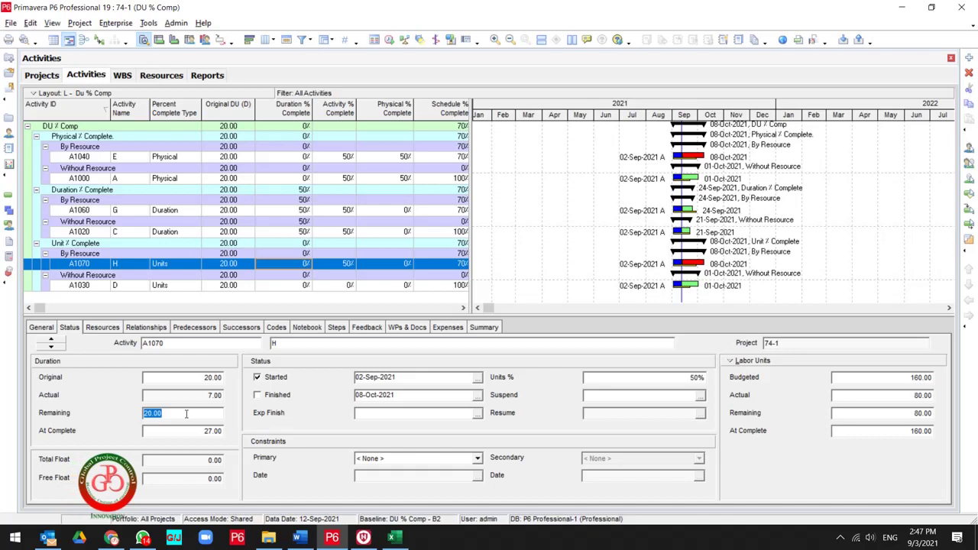
text(10)
key(Return)
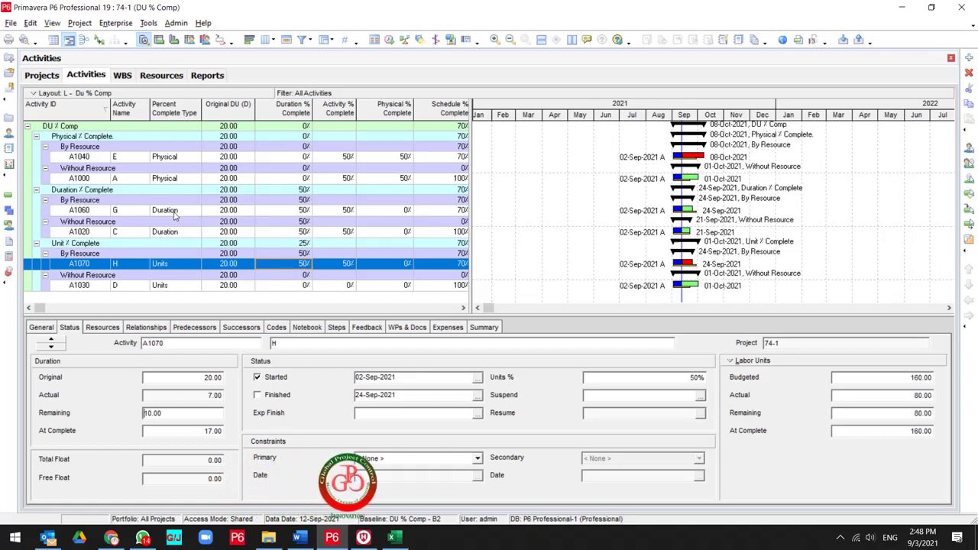
key(shift+Tab)
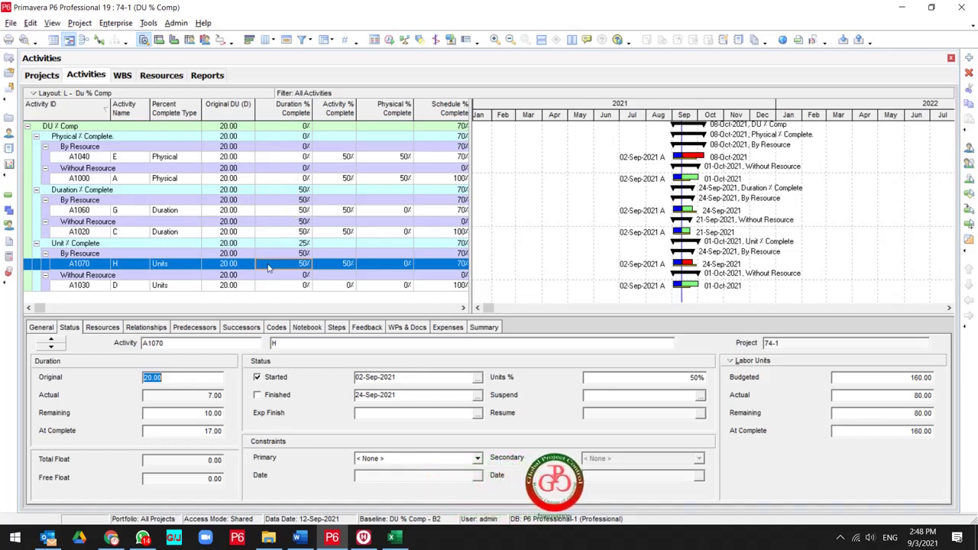
click(81, 244)
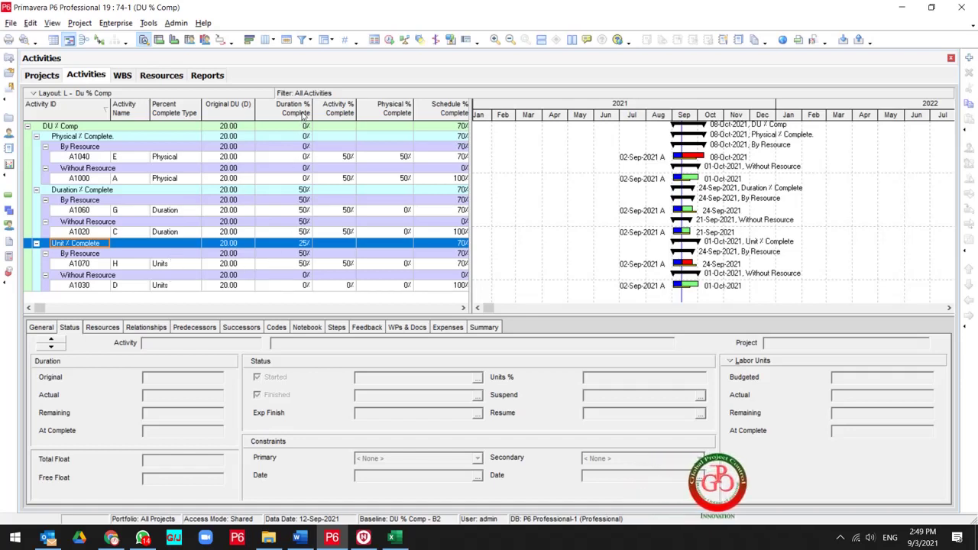
Bring up the 'Du % Comp' Excel sheet showing (20 − 10) / 20 = 50.00% beside P6
click(290, 255)
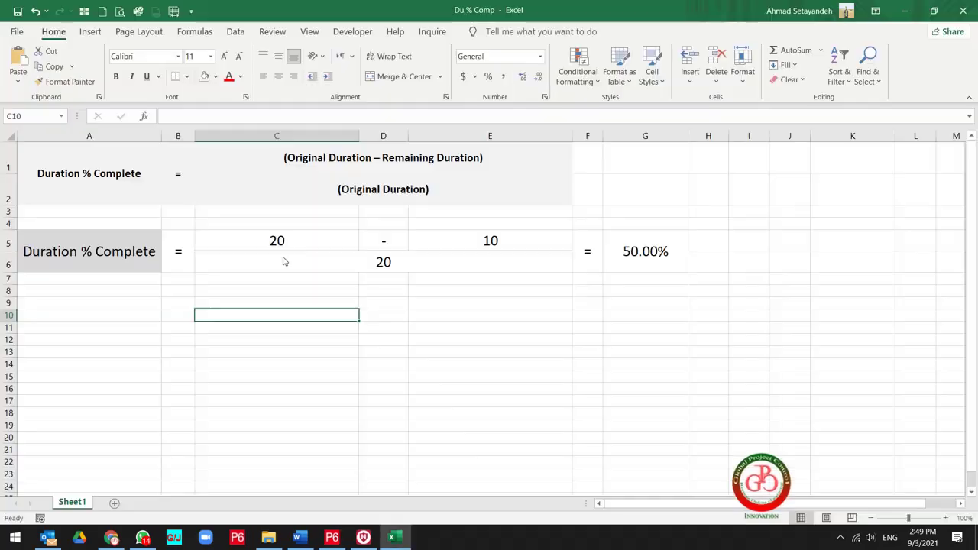
key(Right)
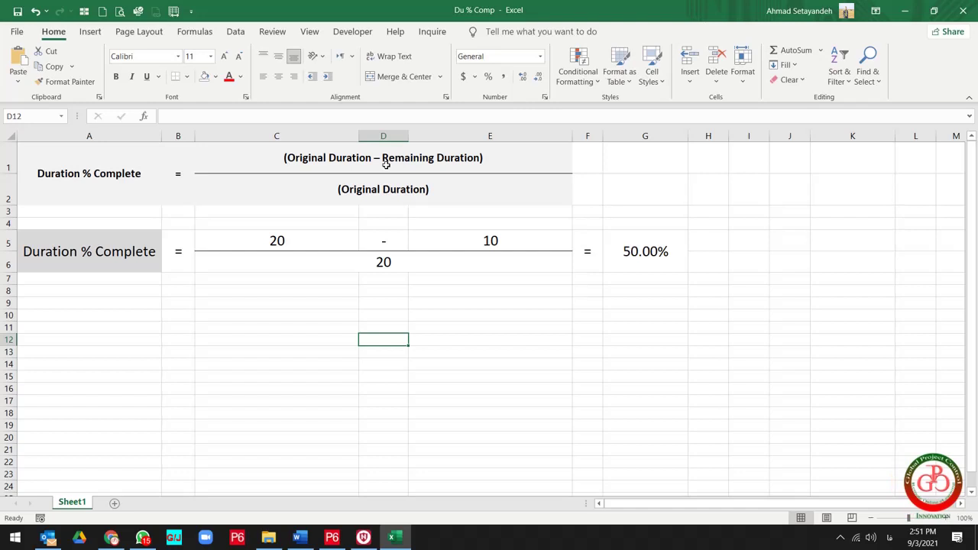
click(418, 291)
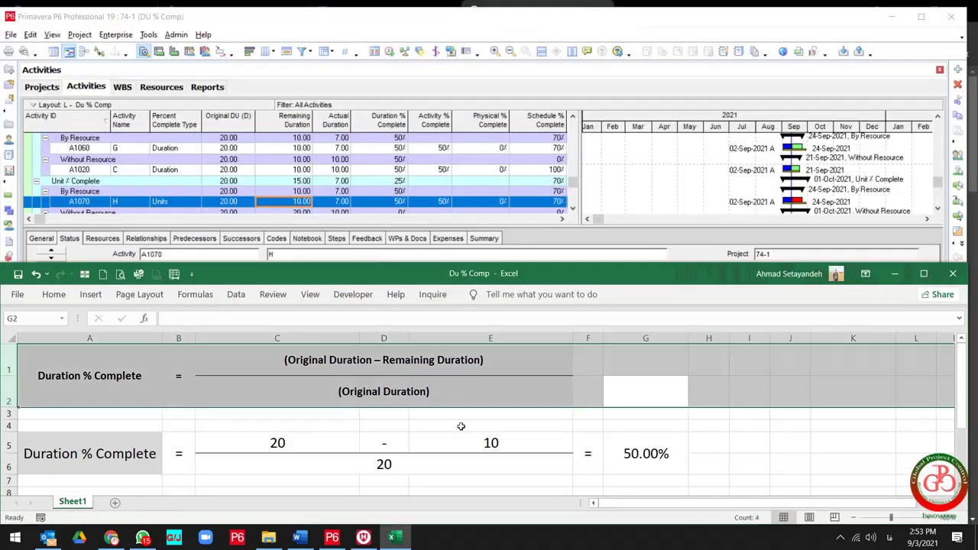
drag(483, 383, 660, 393)
click(661, 394)
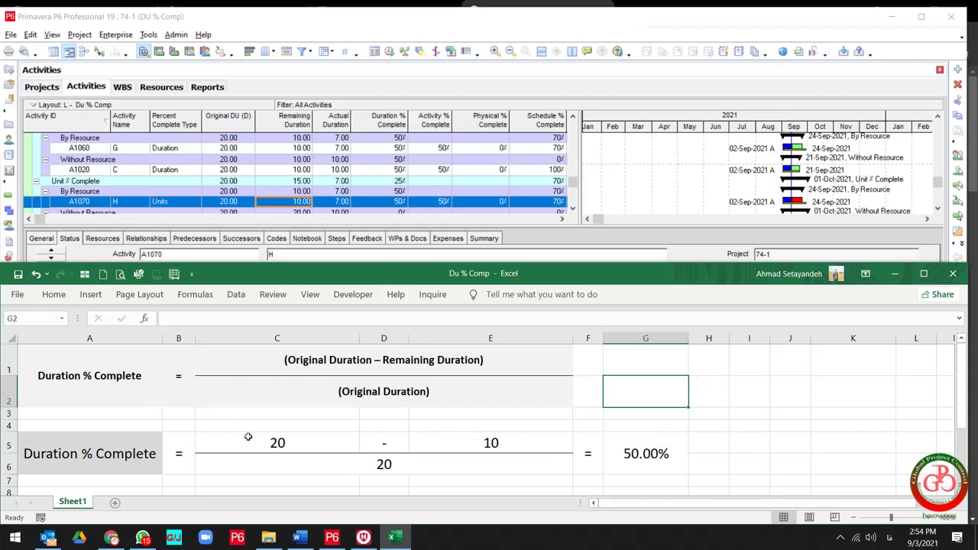
click(234, 150)
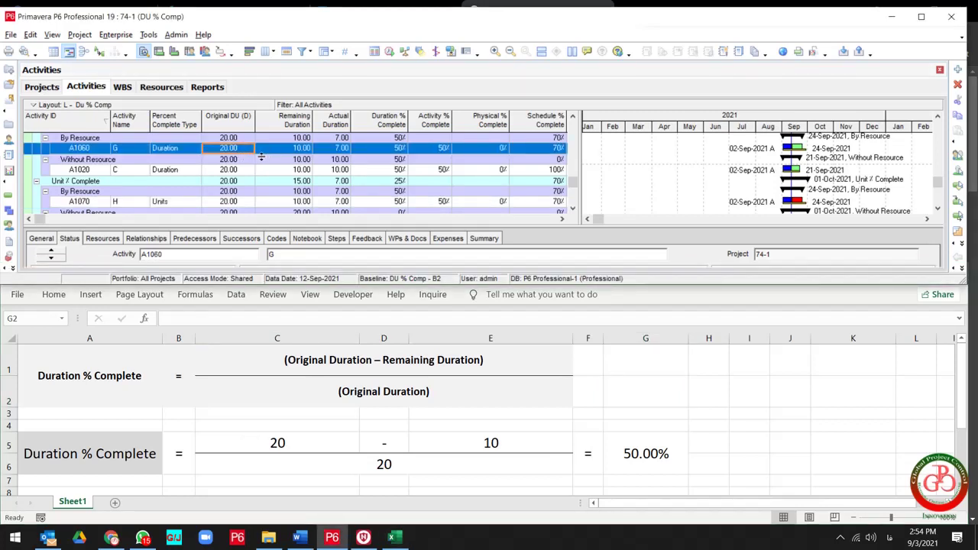
click(115, 453)
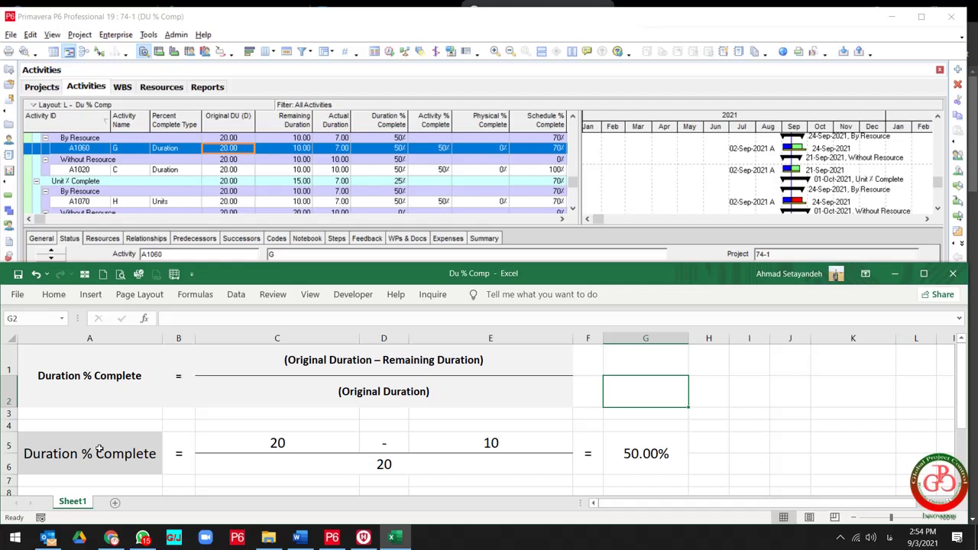
click(281, 442)
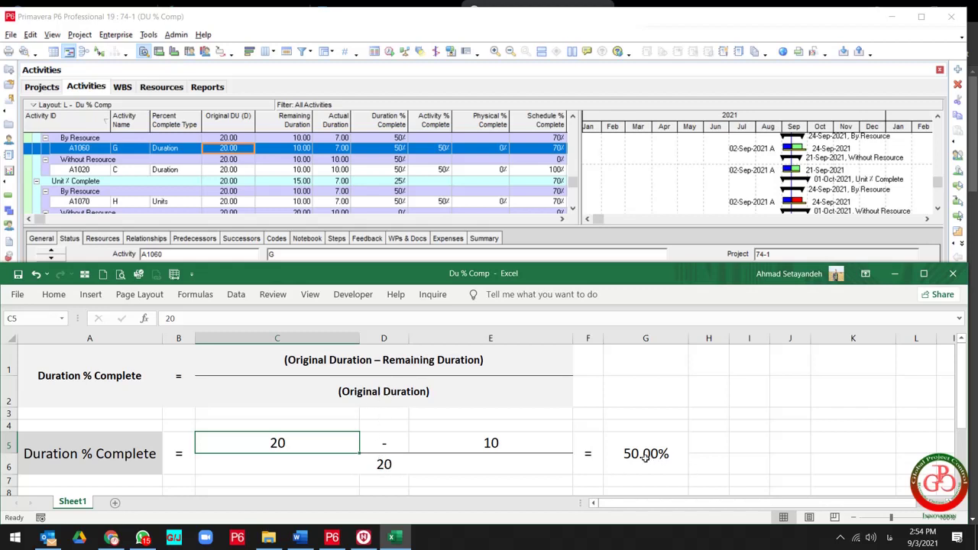
click(399, 148)
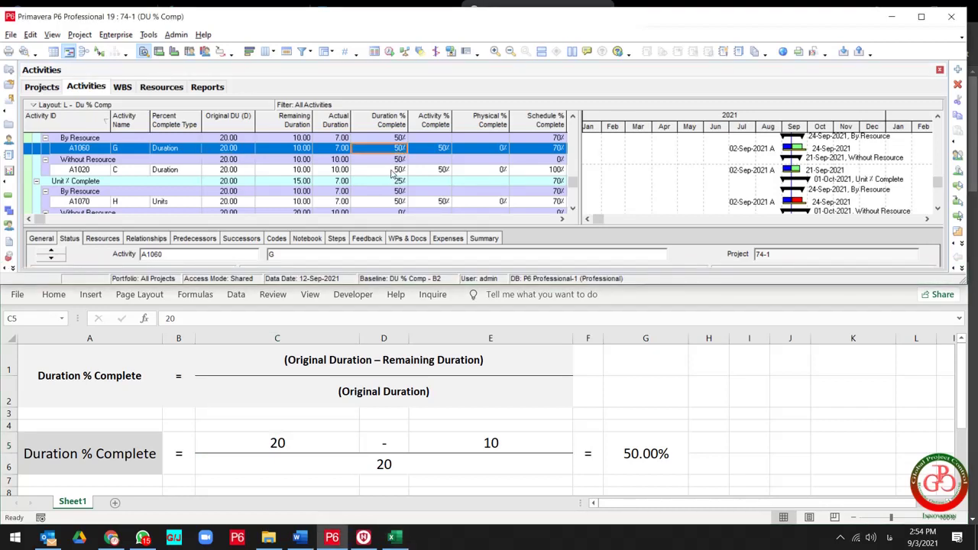
scroll(393, 175, down, 1)
click(391, 180)
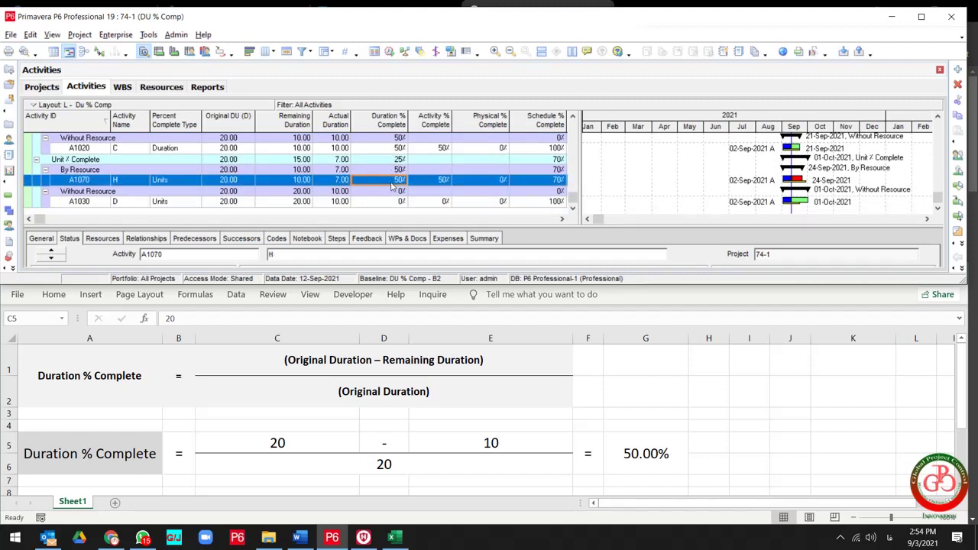
scroll(391, 185, up, 3)
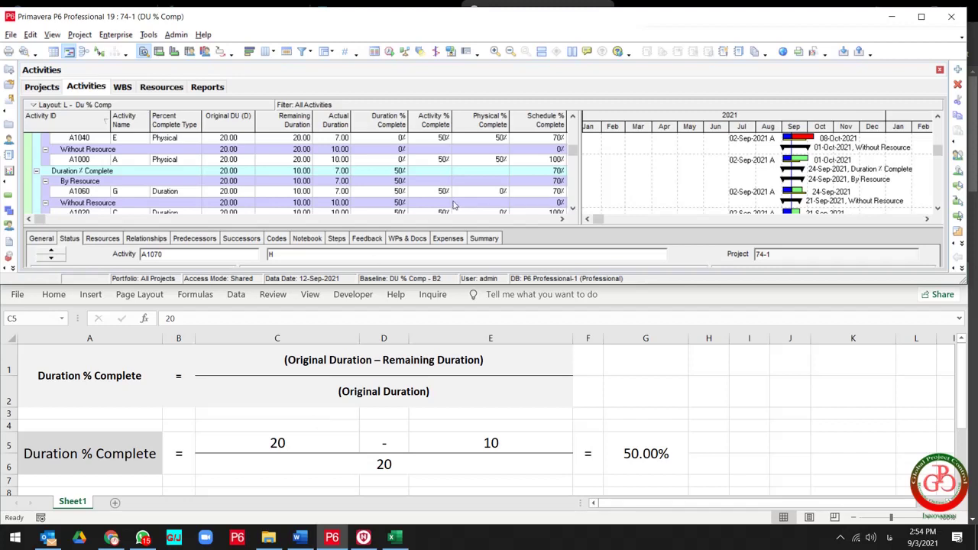
click(528, 151)
scroll(527, 155, up, 1)
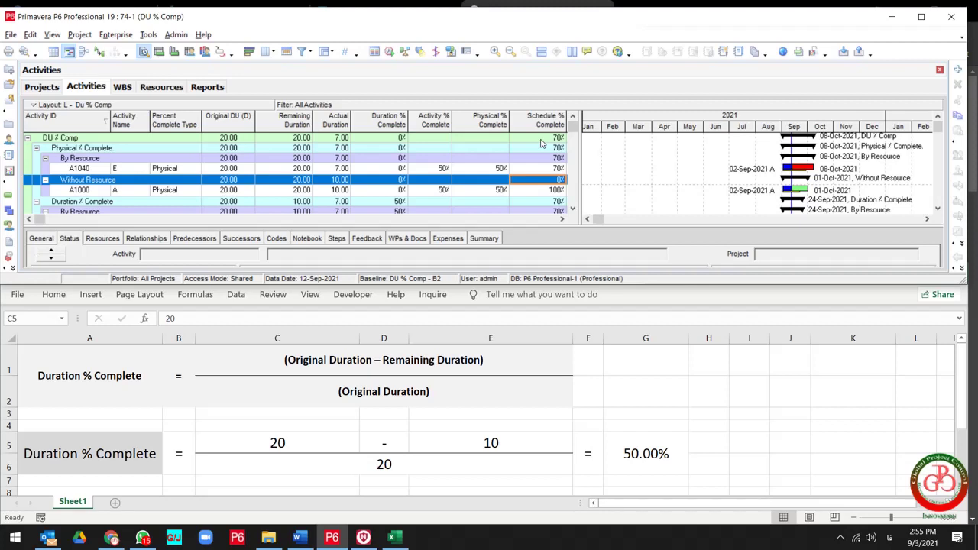
click(390, 203)
scroll(389, 205, down, 1)
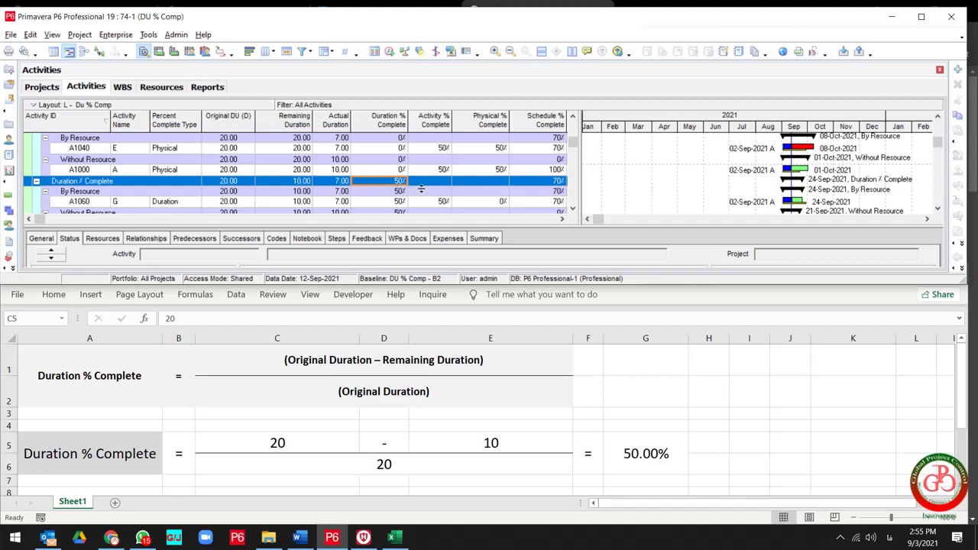
click(528, 193)
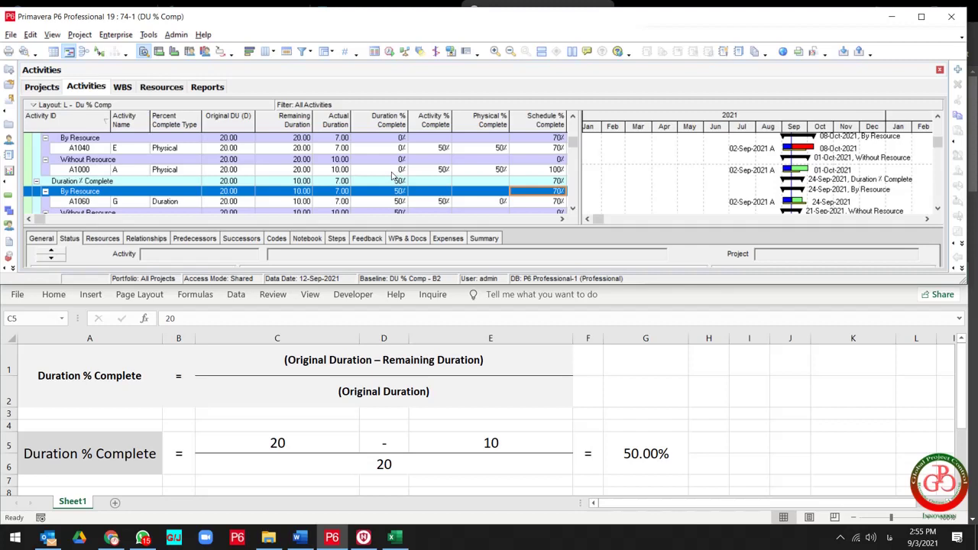
click(541, 204)
click(397, 205)
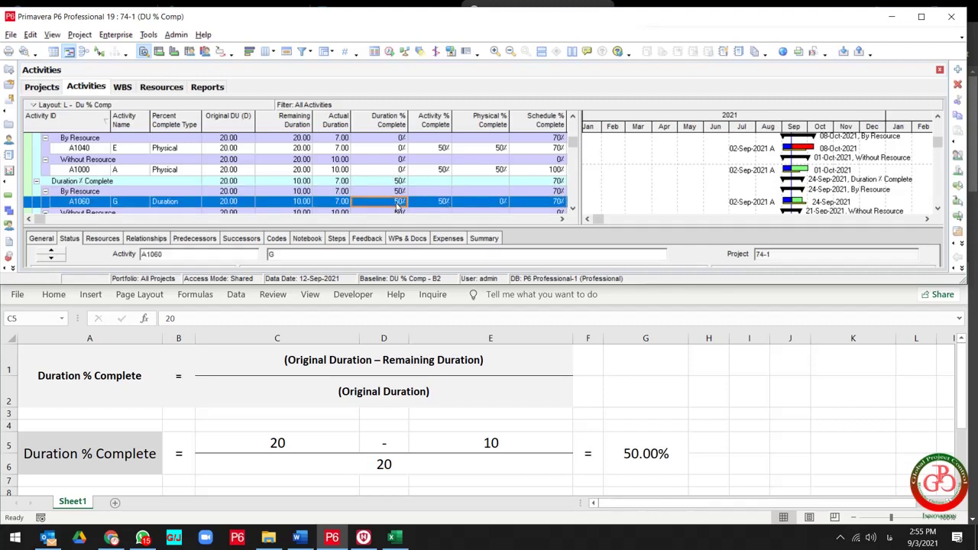